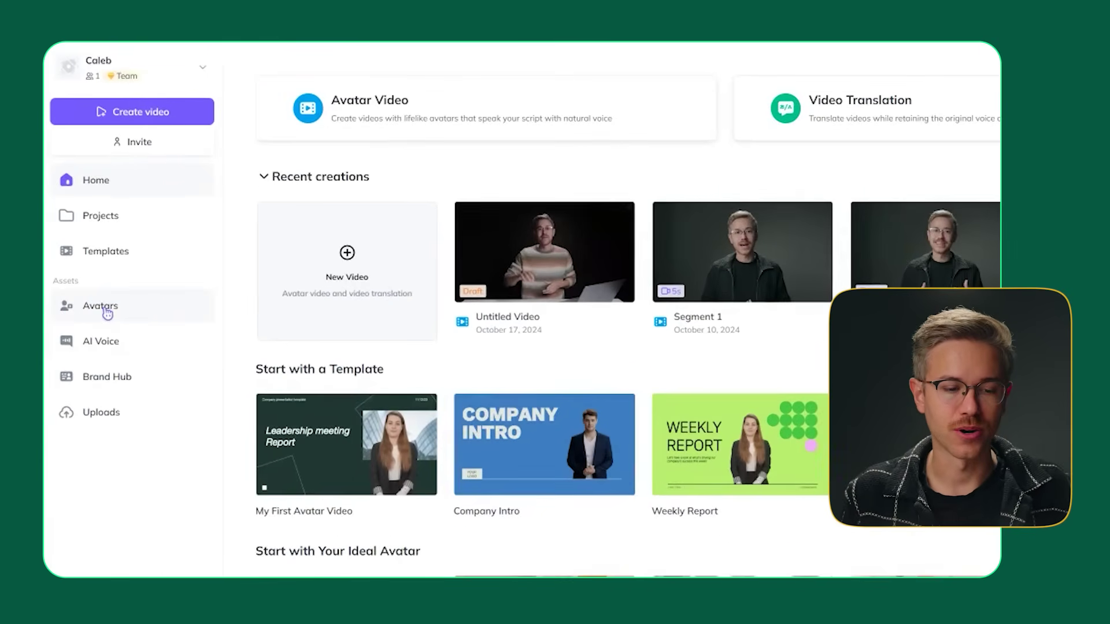
Step: From the Avatars page, start a new avatar with the Motion style and reach the Instructions step
{"action": "left_click", "coordinate": [107, 312]}
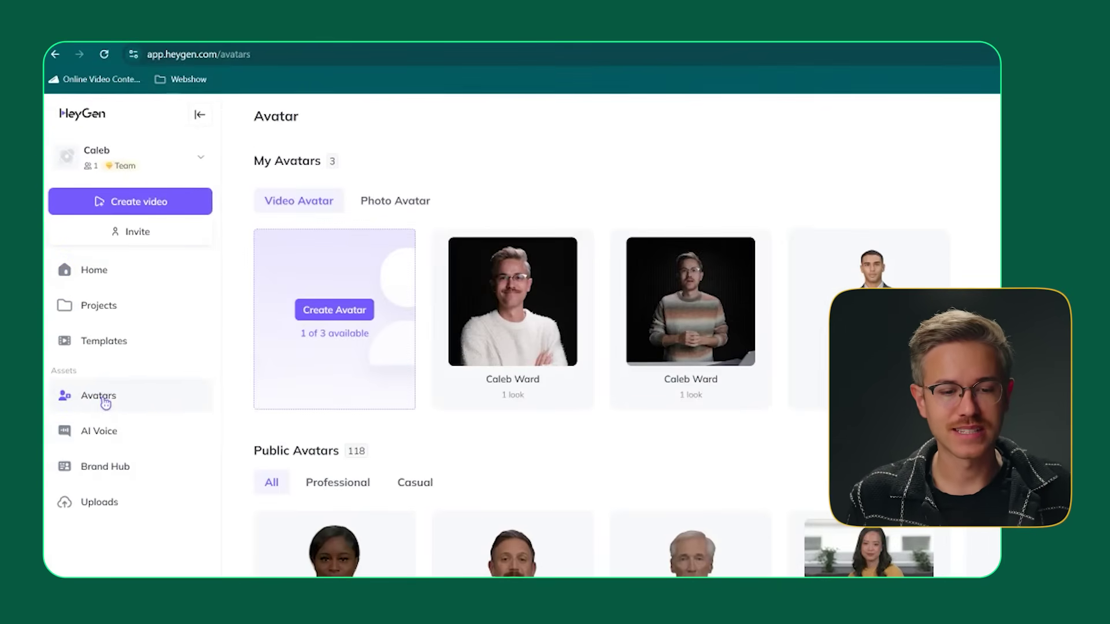
{"action": "left_click", "coordinate": [346, 310]}
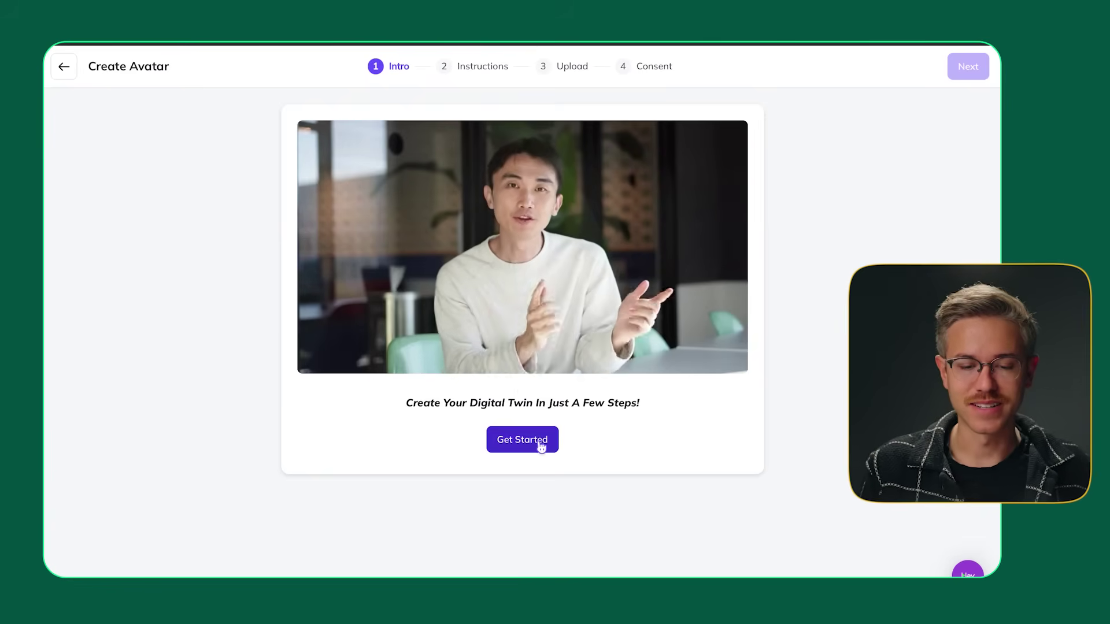
{"action": "left_click", "coordinate": [541, 448]}
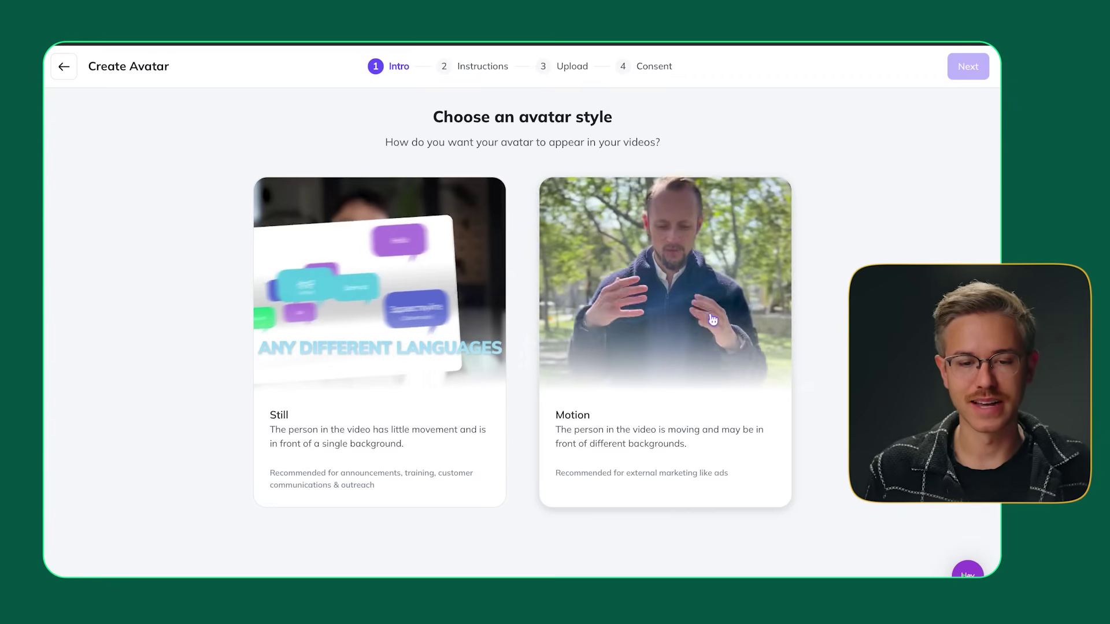
{"action": "left_click", "coordinate": [713, 320]}
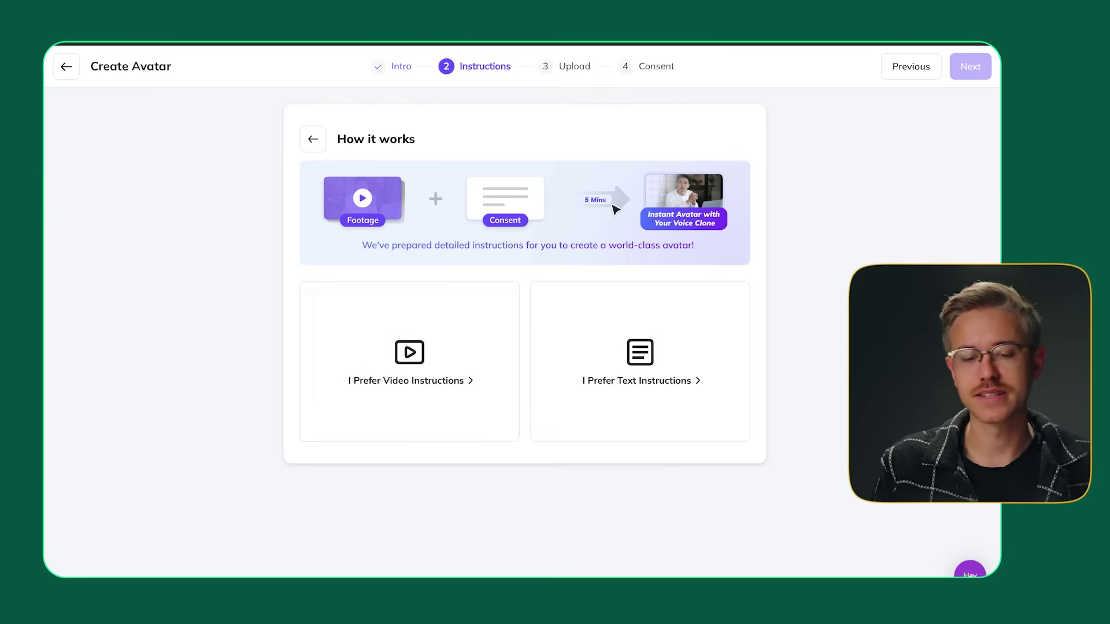
Step: Switch to the text instructions for recording avatar footage
{"action": "left_click", "coordinate": [661, 348]}
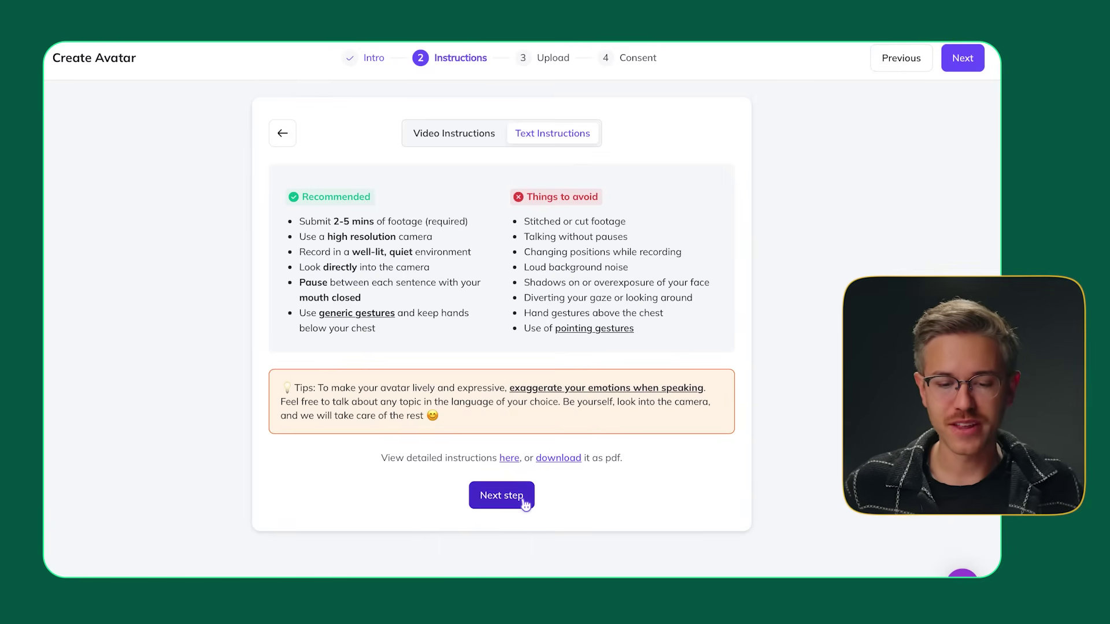
Step: Upload the 2:49 footage, tick all four requirements, keep 4K, and approve it
{"action": "left_click", "coordinate": [525, 505]}
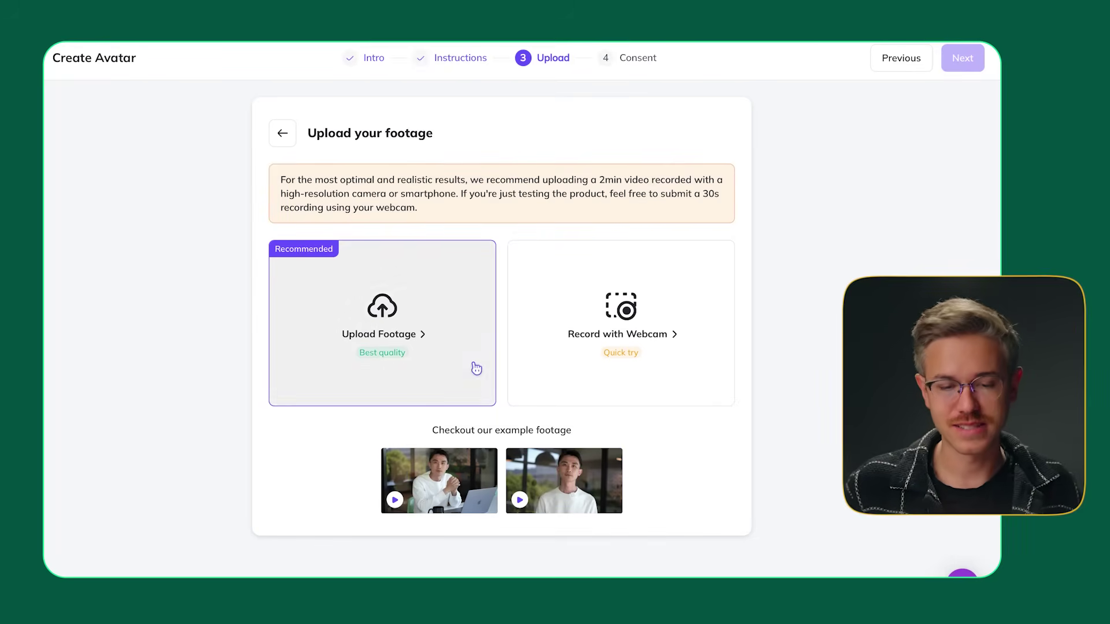
{"action": "left_click", "coordinate": [397, 339]}
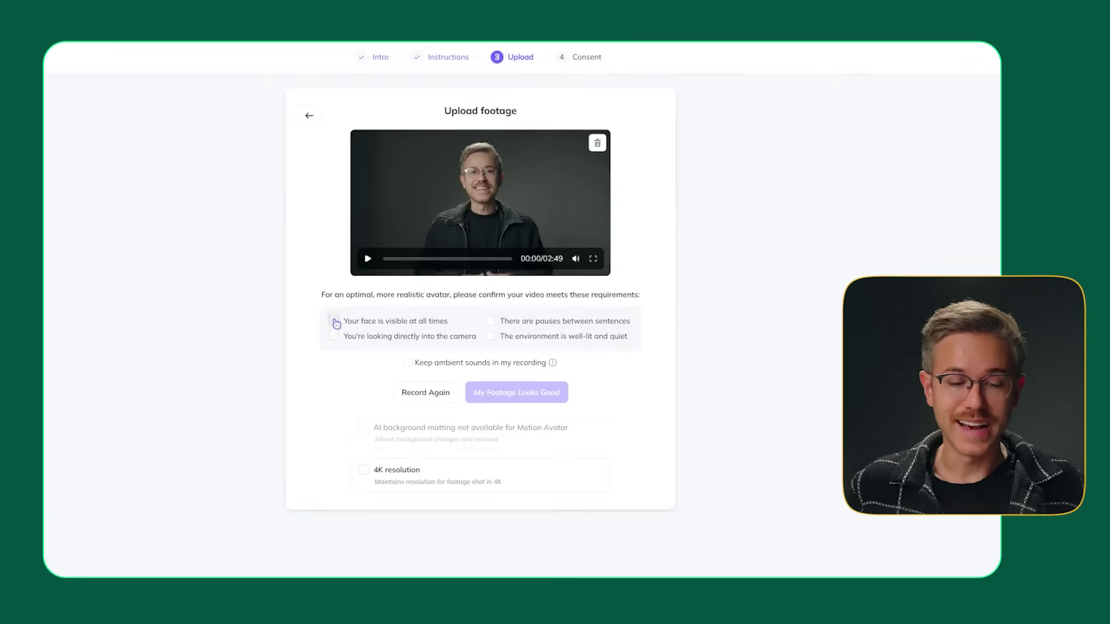
{"action": "left_click", "coordinate": [333, 321]}
{"action": "left_click", "coordinate": [334, 336]}
{"action": "left_click", "coordinate": [495, 323]}
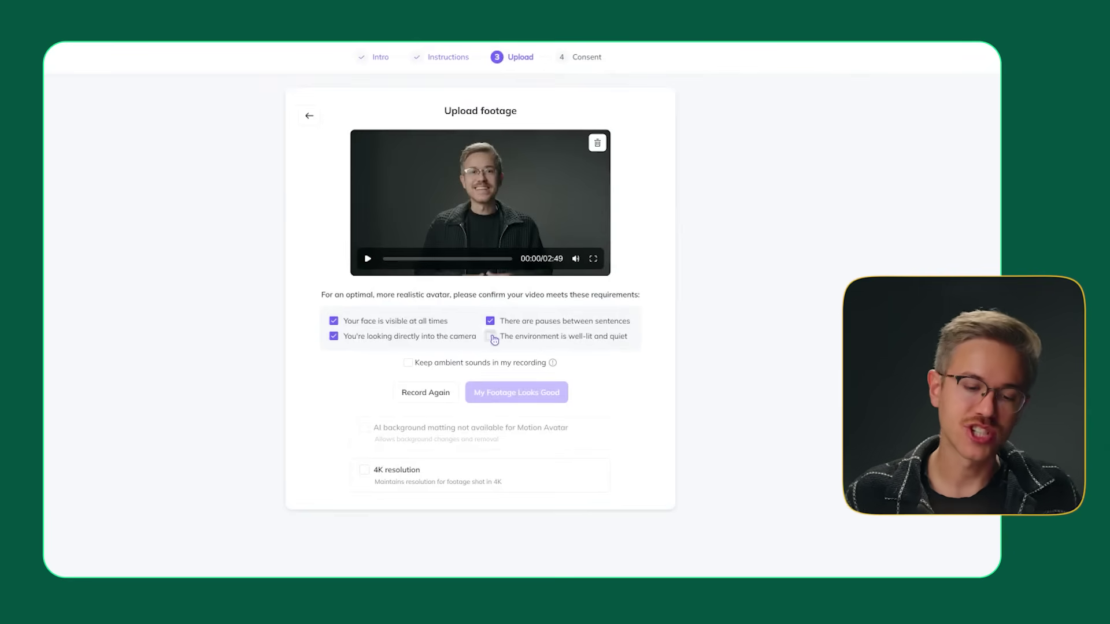
{"action": "left_click", "coordinate": [491, 336]}
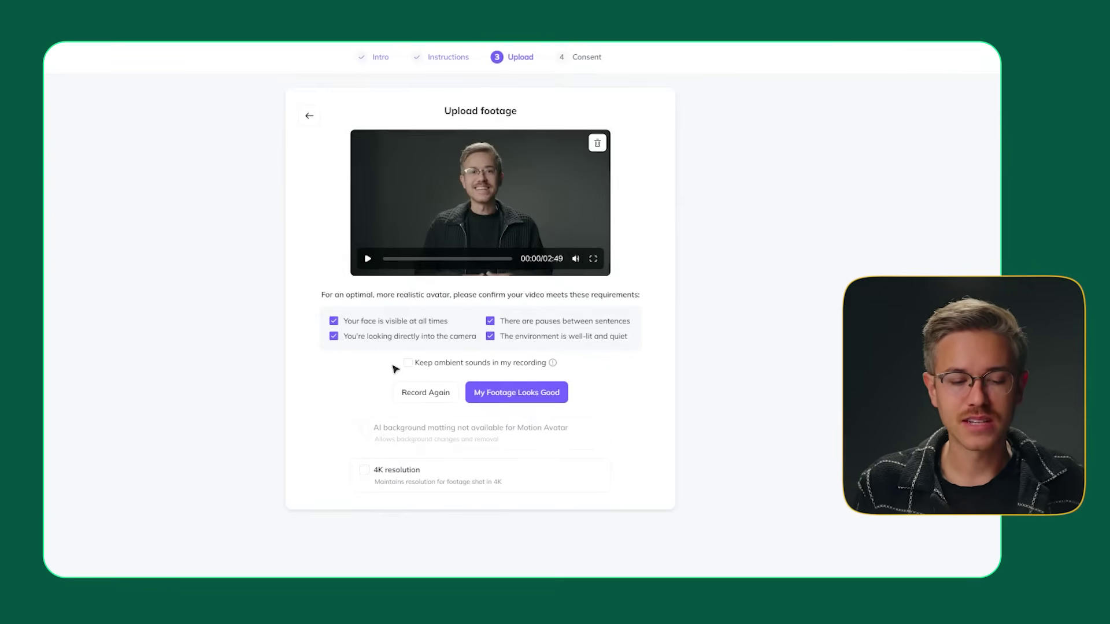
{"action": "left_click", "coordinate": [364, 470]}
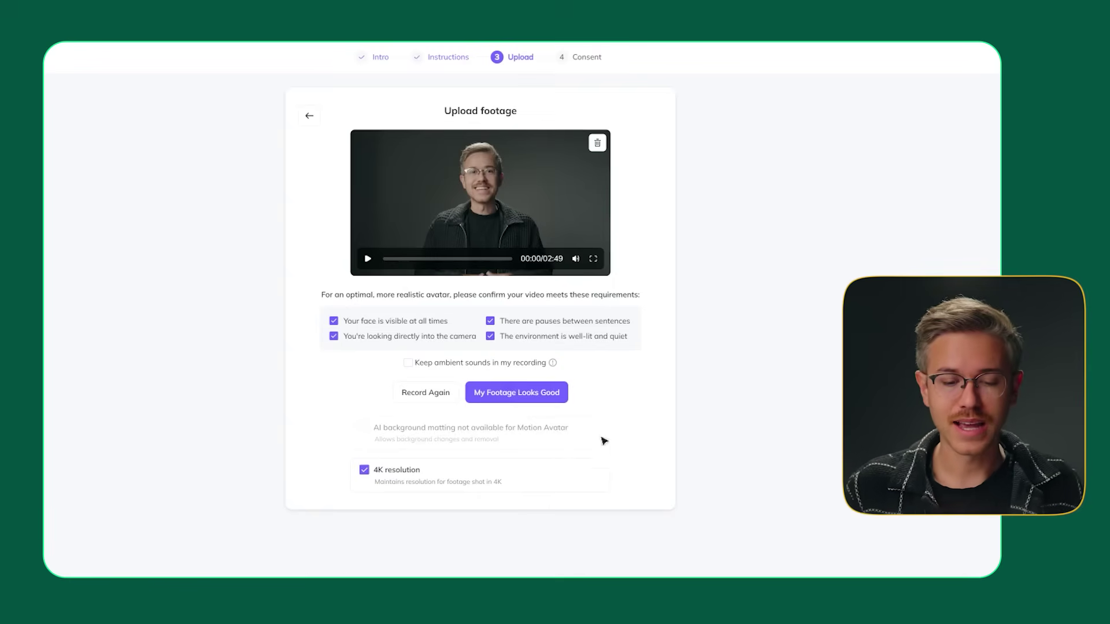
{"action": "left_click", "coordinate": [533, 395]}
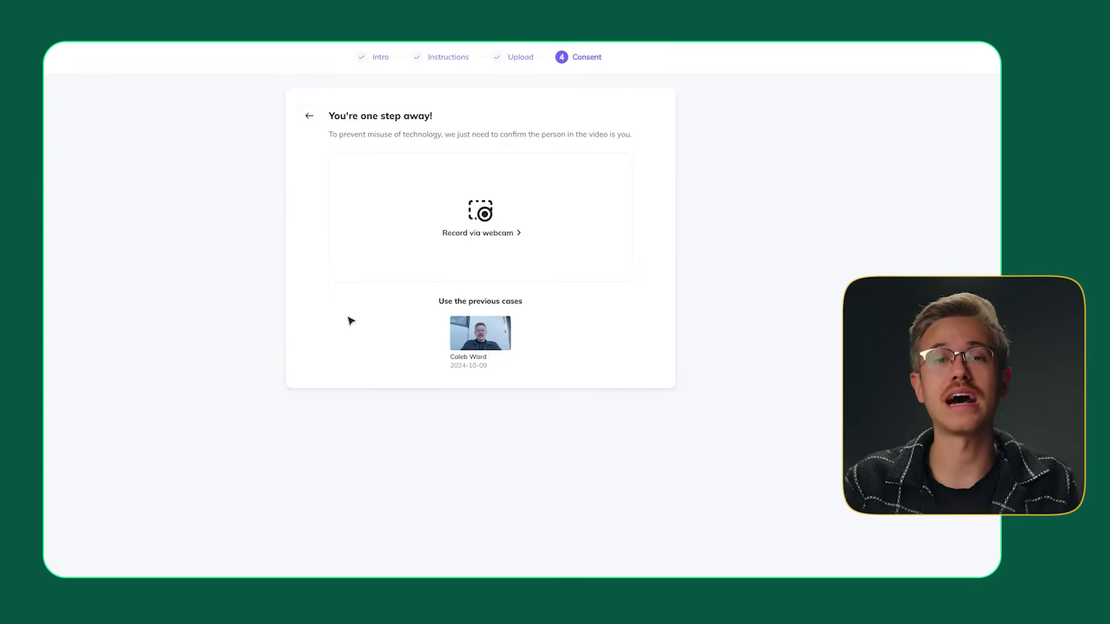
Step: Reuse the earlier consent recording to verify identity and submit the avatar
{"action": "mouse_move", "coordinate": [501, 338]}
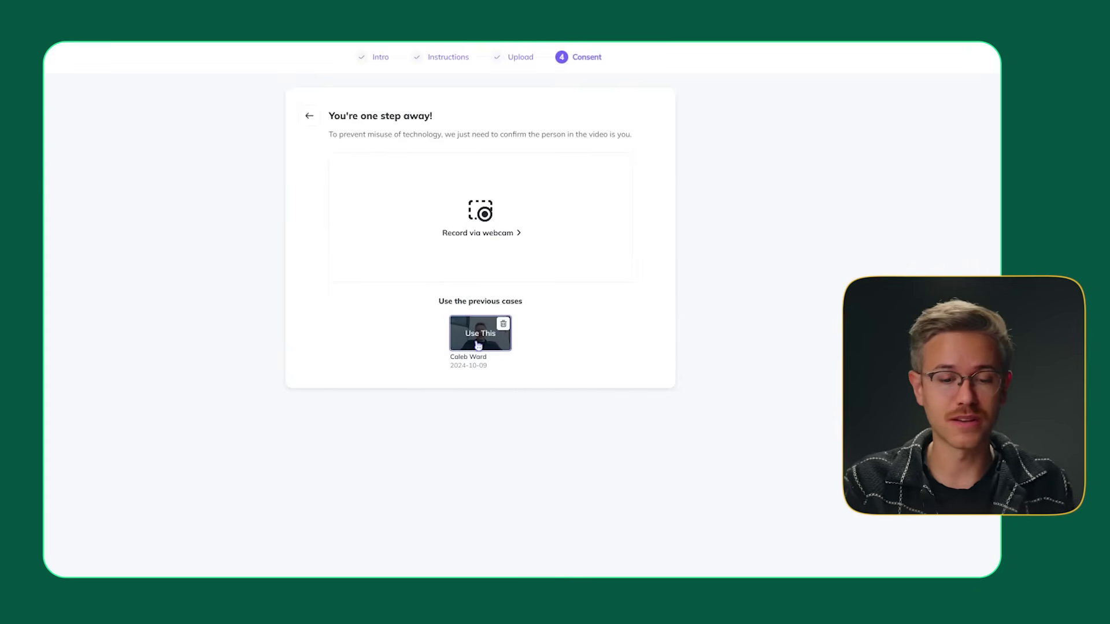
{"action": "left_click", "coordinate": [478, 345]}
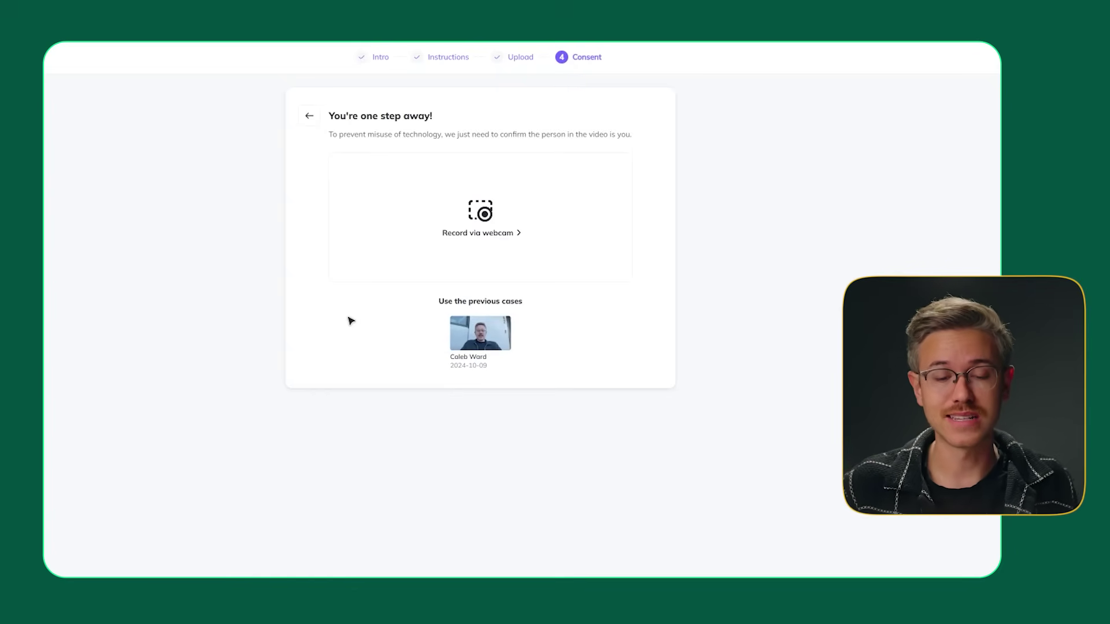
{"action": "mouse_move", "coordinate": [500, 338]}
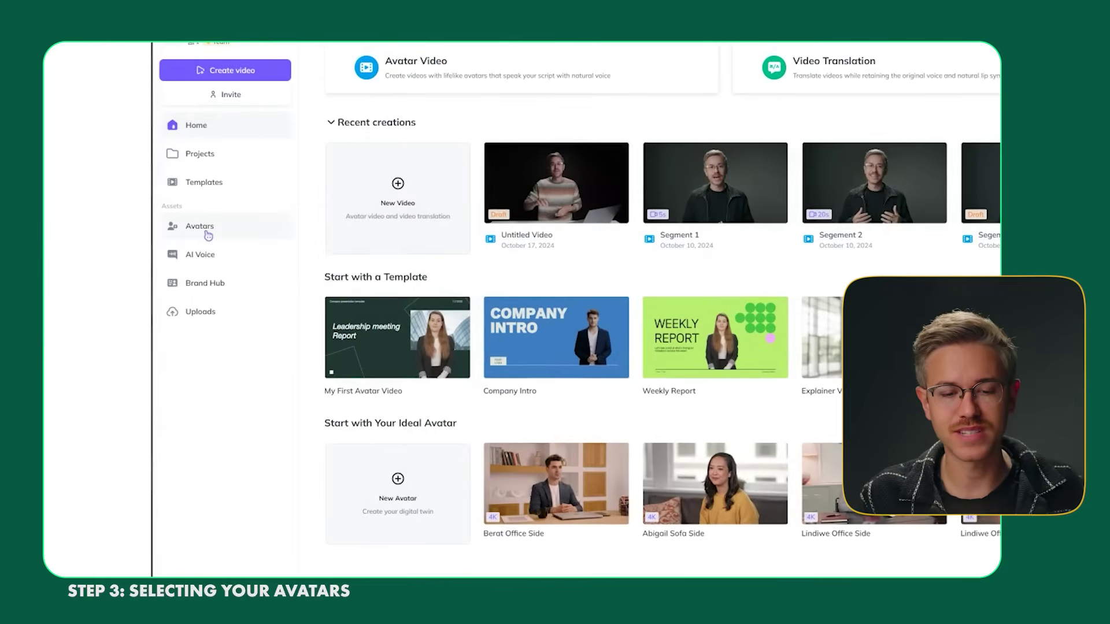
Step: On the Avatars page, find the custom video avatar under My Avatars and open its Looks page
{"action": "left_click", "coordinate": [207, 233]}
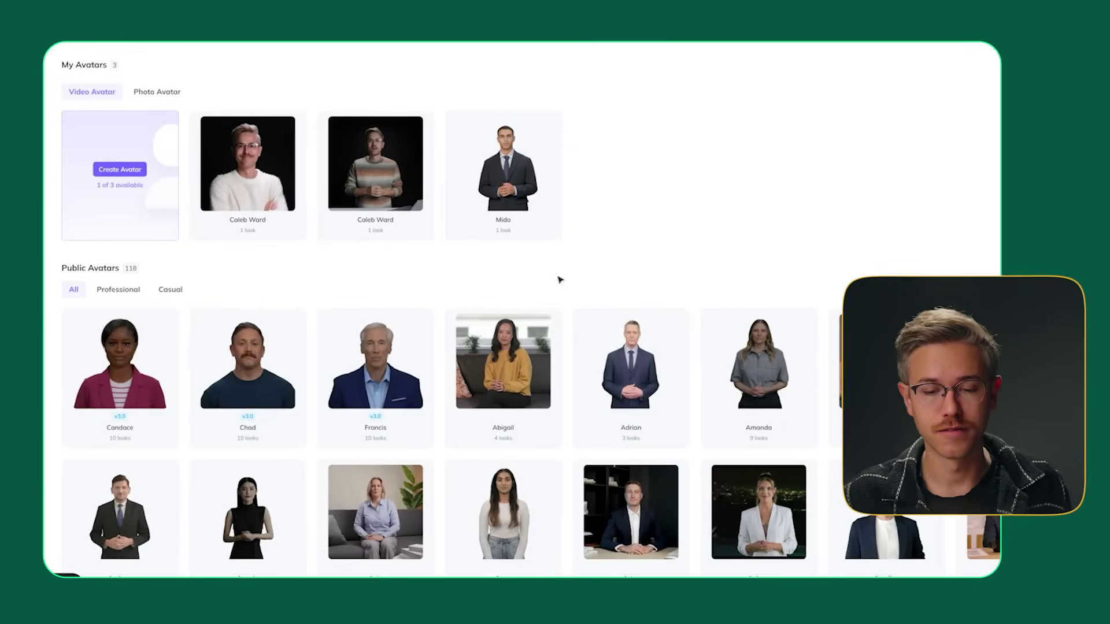
{"action": "scroll", "coordinate": [559, 279], "scroll_direction": "down", "scroll_amount": 3}
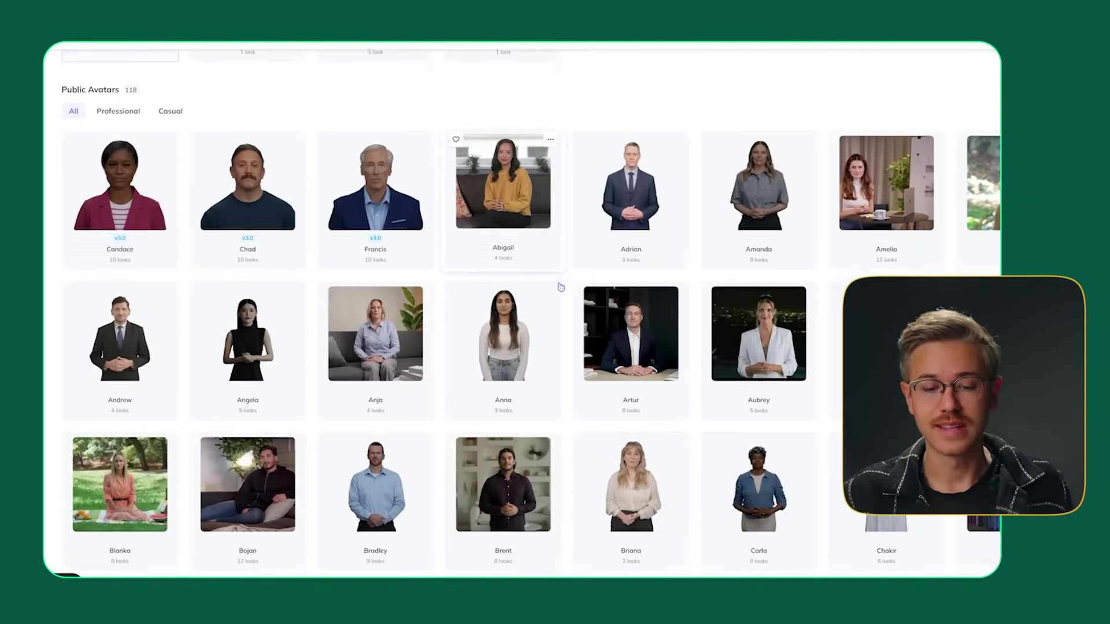
{"action": "scroll", "coordinate": [560, 288], "scroll_direction": "down", "scroll_amount": 1}
{"action": "scroll", "coordinate": [573, 300], "scroll_direction": "down", "scroll_amount": 2}
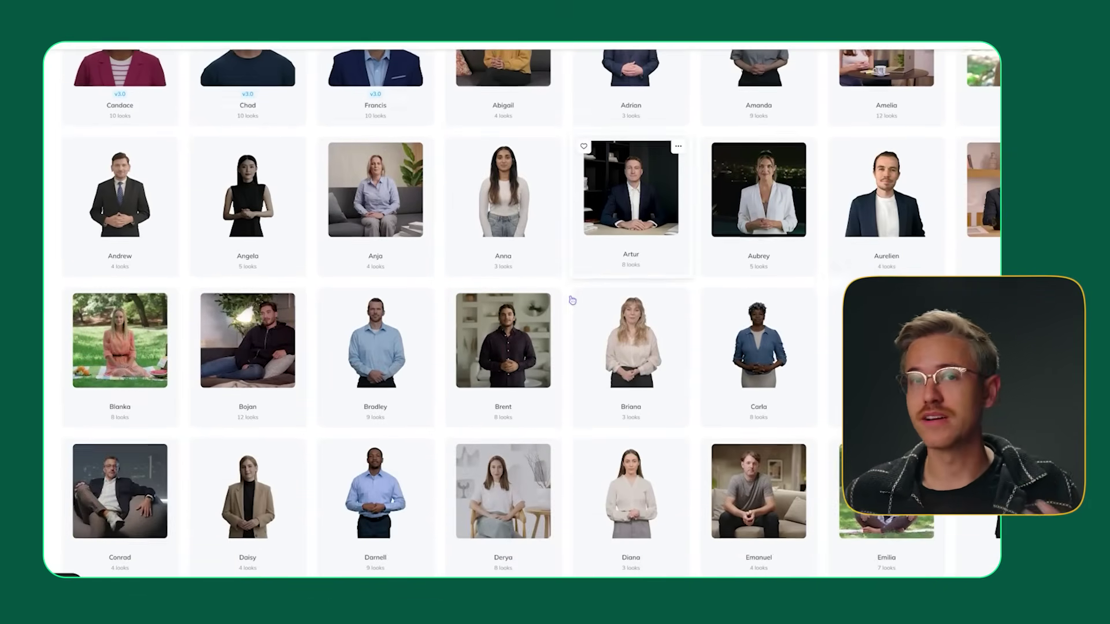
{"action": "scroll", "coordinate": [572, 300], "scroll_direction": "down", "scroll_amount": 2}
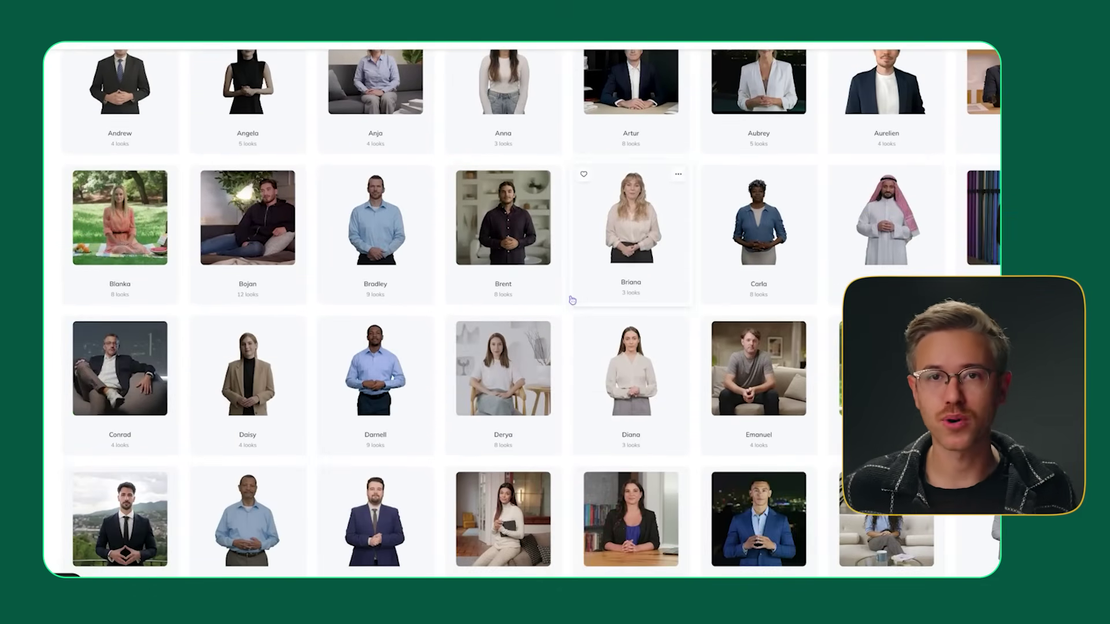
{"action": "scroll", "coordinate": [572, 300], "scroll_direction": "down", "scroll_amount": 2}
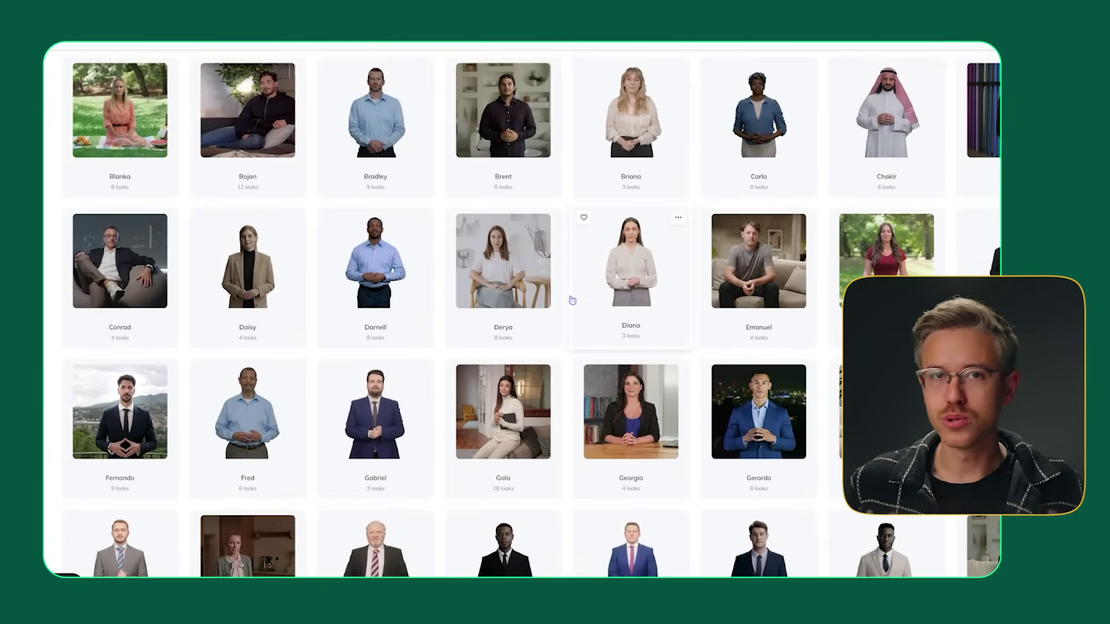
{"action": "scroll", "coordinate": [572, 300], "scroll_direction": "down", "scroll_amount": 2}
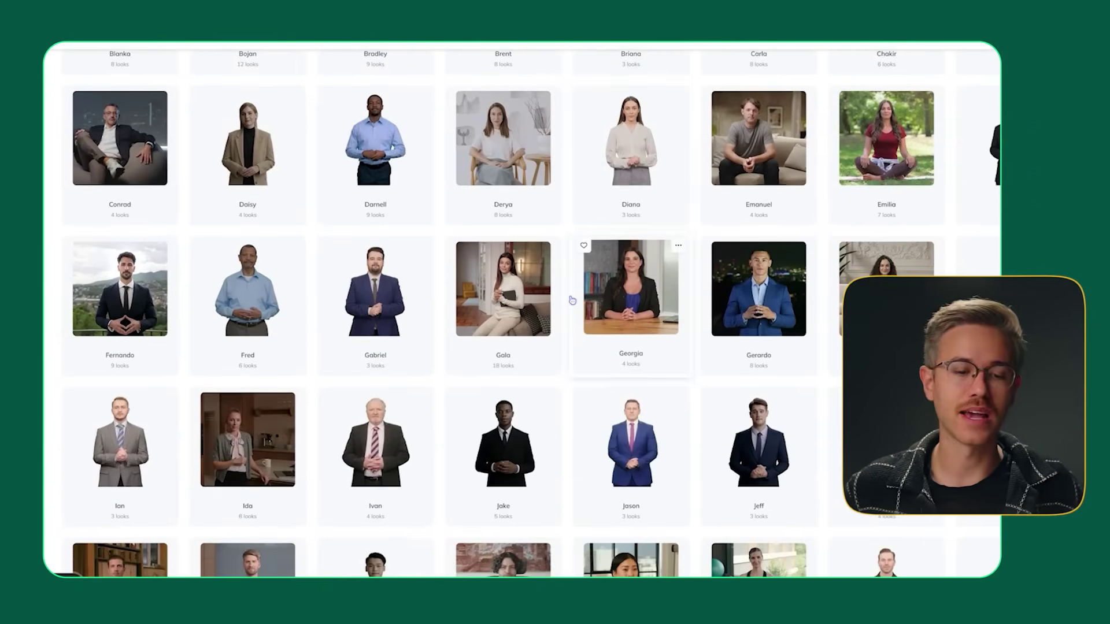
{"action": "scroll", "coordinate": [572, 300], "scroll_direction": "down", "scroll_amount": 2}
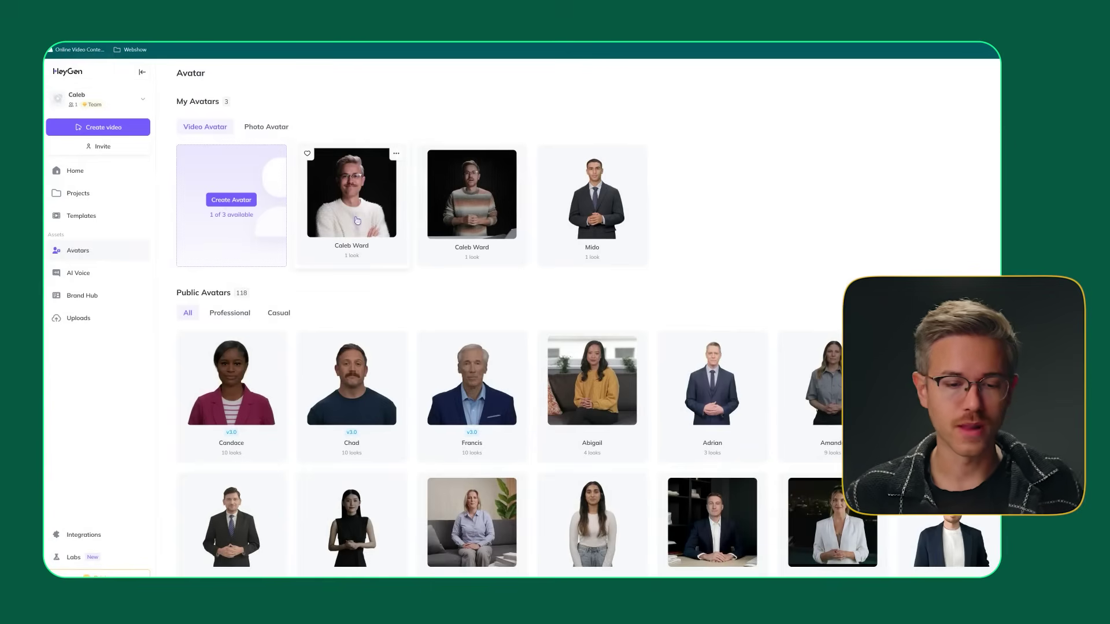
{"action": "left_click", "coordinate": [357, 220]}
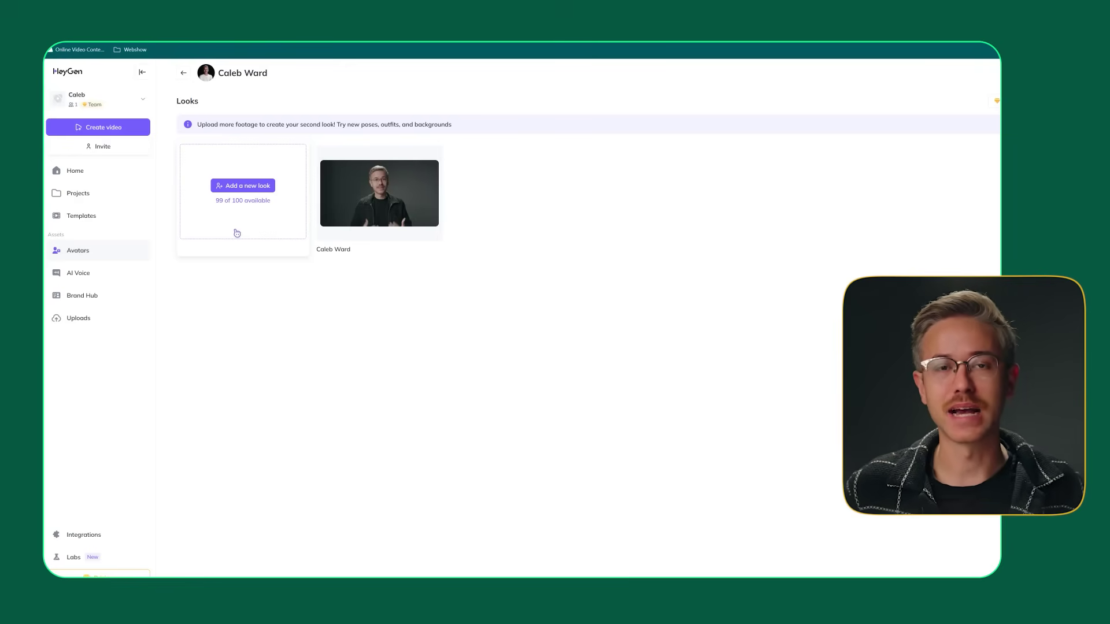
Step: Open the avatar's look in AI Studio as a new landscape 1920×1080 video
{"action": "left_click", "coordinate": [379, 193]}
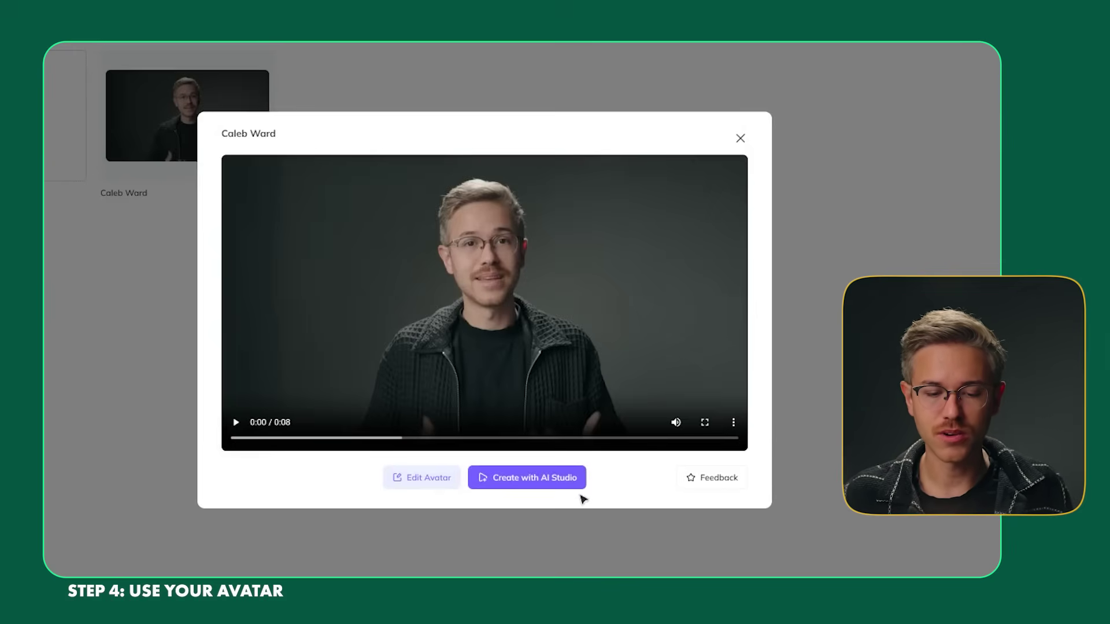
{"action": "left_click", "coordinate": [533, 485]}
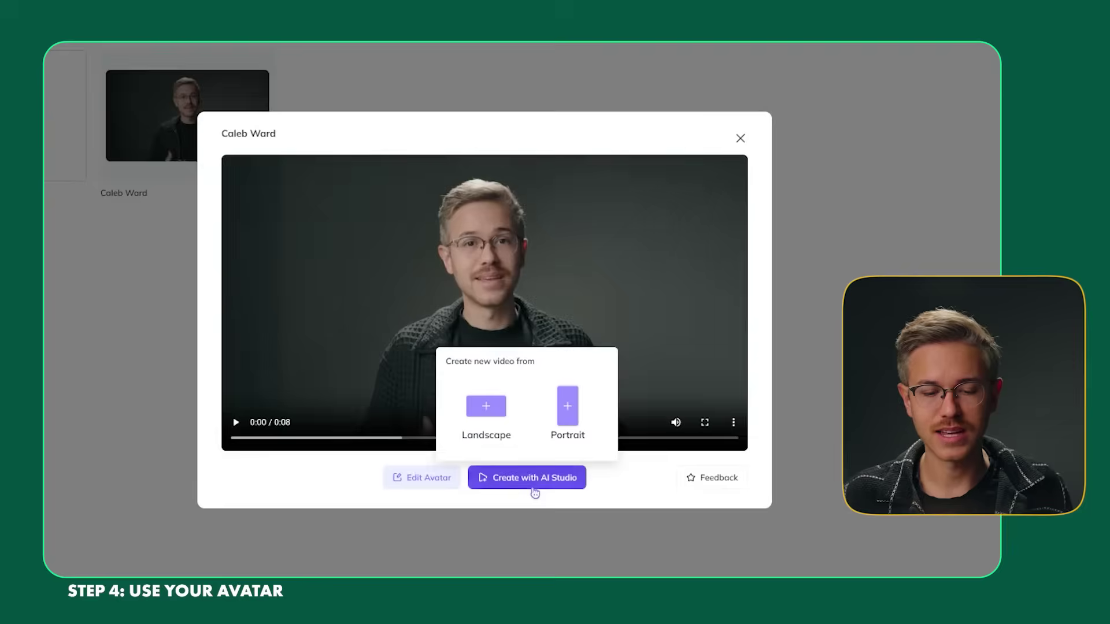
{"action": "left_click", "coordinate": [500, 436]}
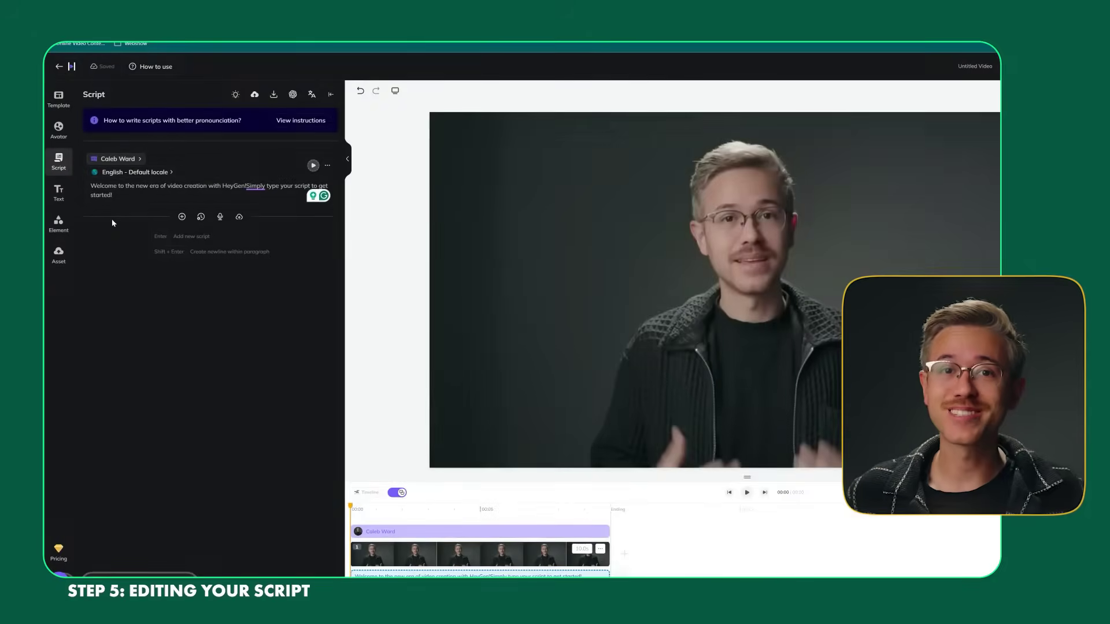
Step: Replace the script with 'Here is where you can edit the script to say whatever you are wanting to say.' and show audio upload options
{"action": "triple_click", "coordinate": [121, 190]}
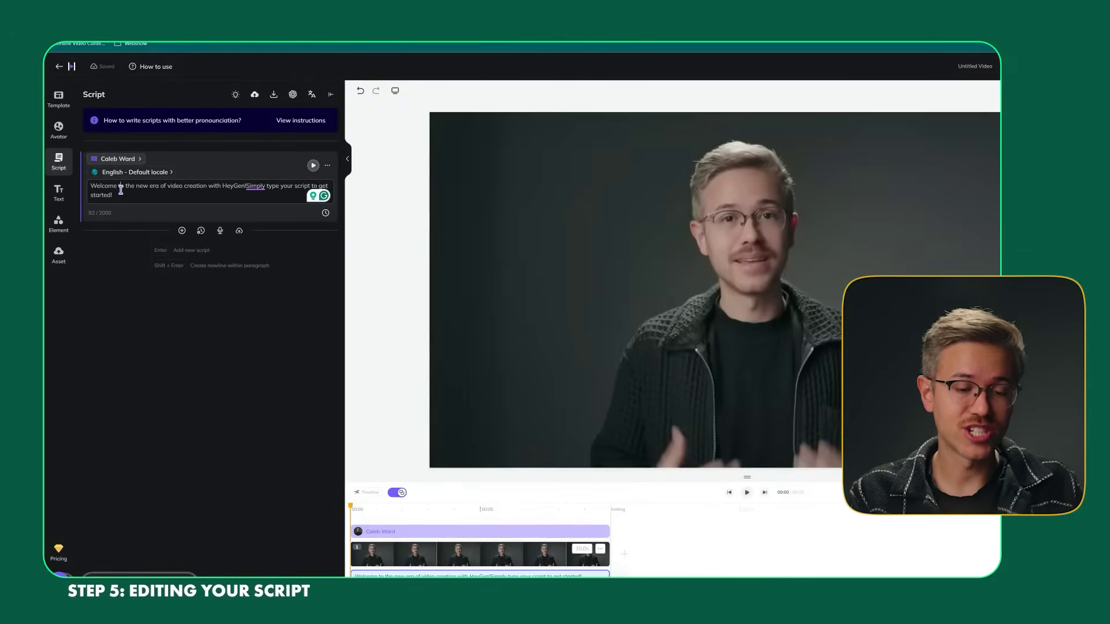
{"action": "type", "text": "H"}
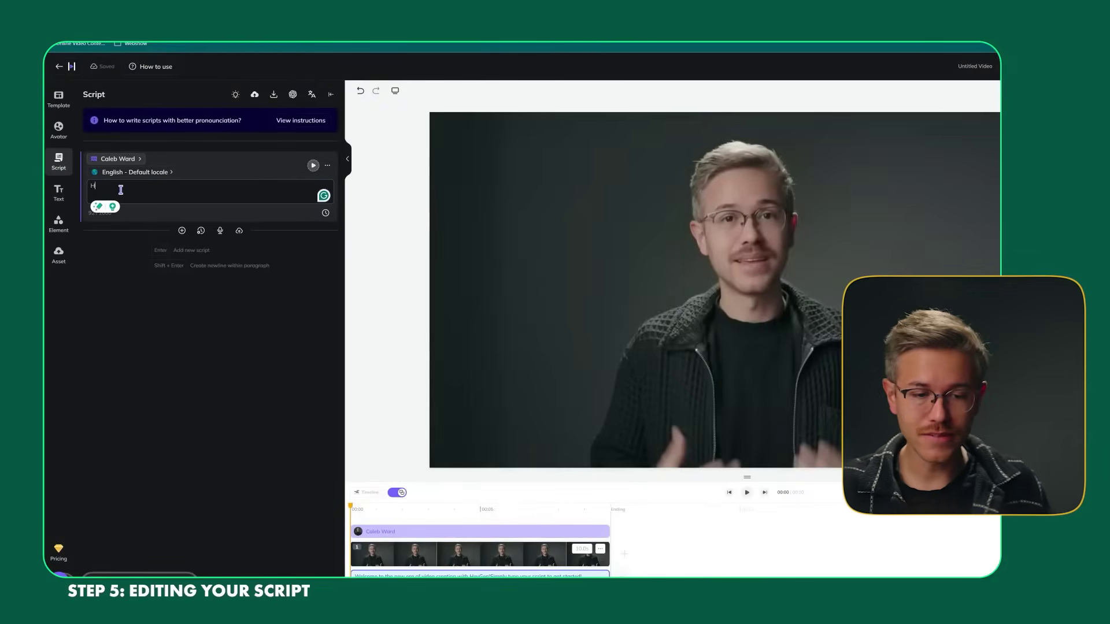
{"action": "type", "text": "ere is where you "}
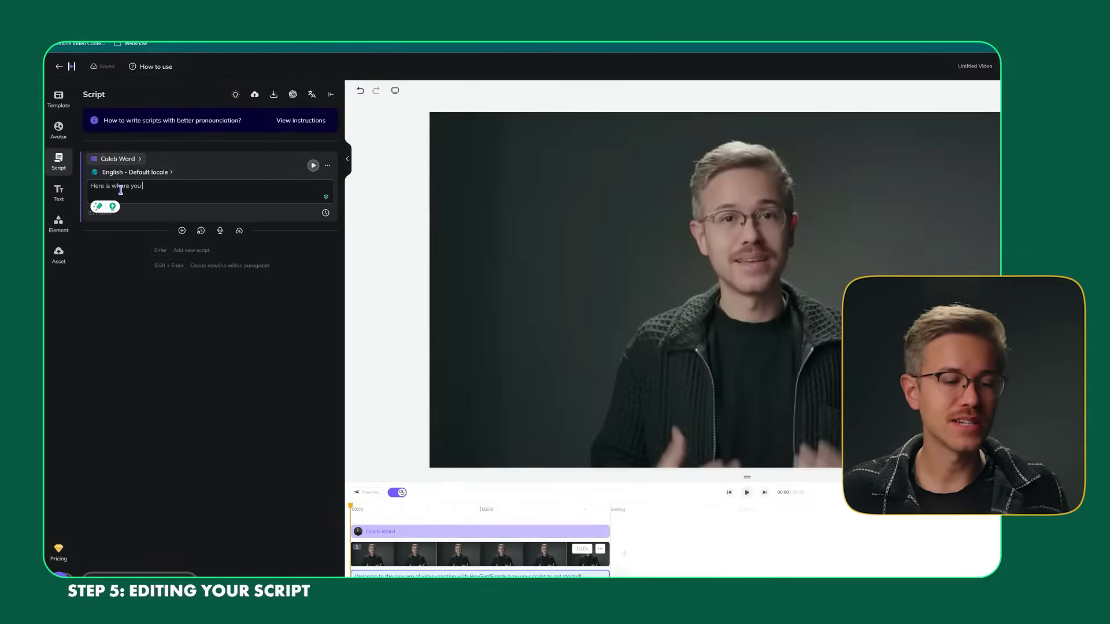
{"action": "type", "text": "can edit the audio"}
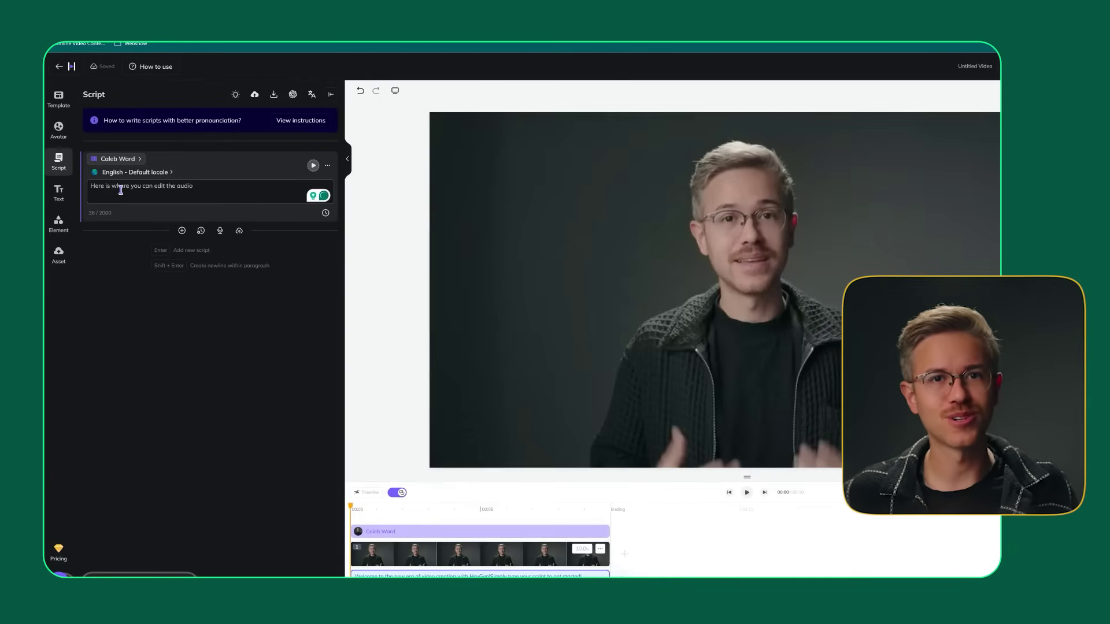
{"action": "key", "text": "BackSpace"}
{"action": "key", "text": "BackSpace"}
{"action": "key", "text": "BackSpace"}
{"action": "key", "text": "BackSpace"}
{"action": "key", "text": "BackSpace"}
{"action": "key", "text": "BackSpace"}
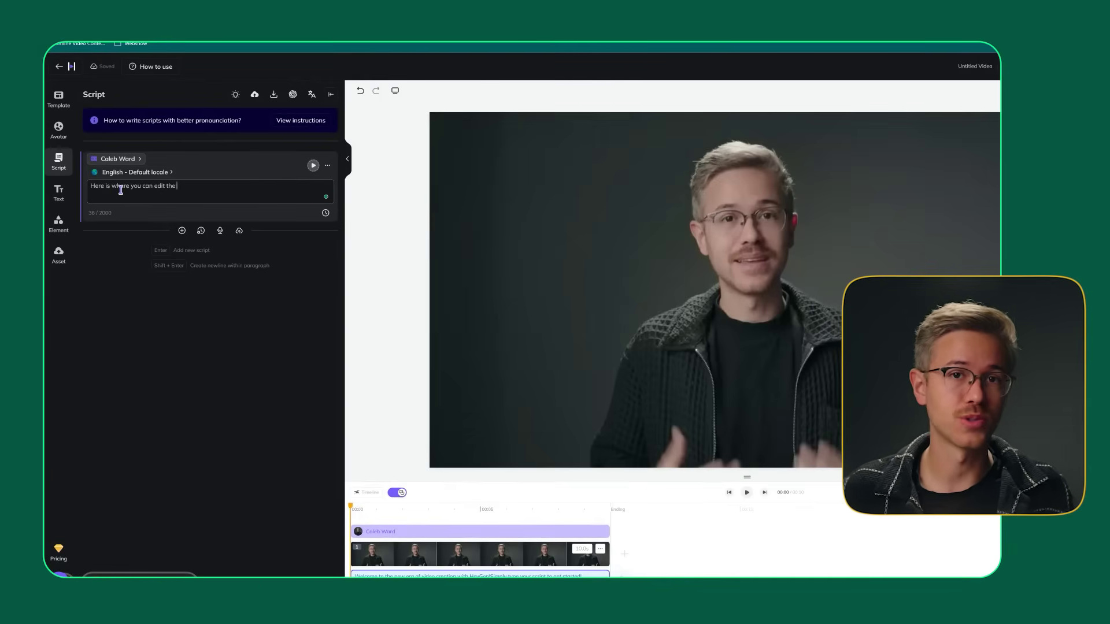
{"action": "type", "text": "script"}
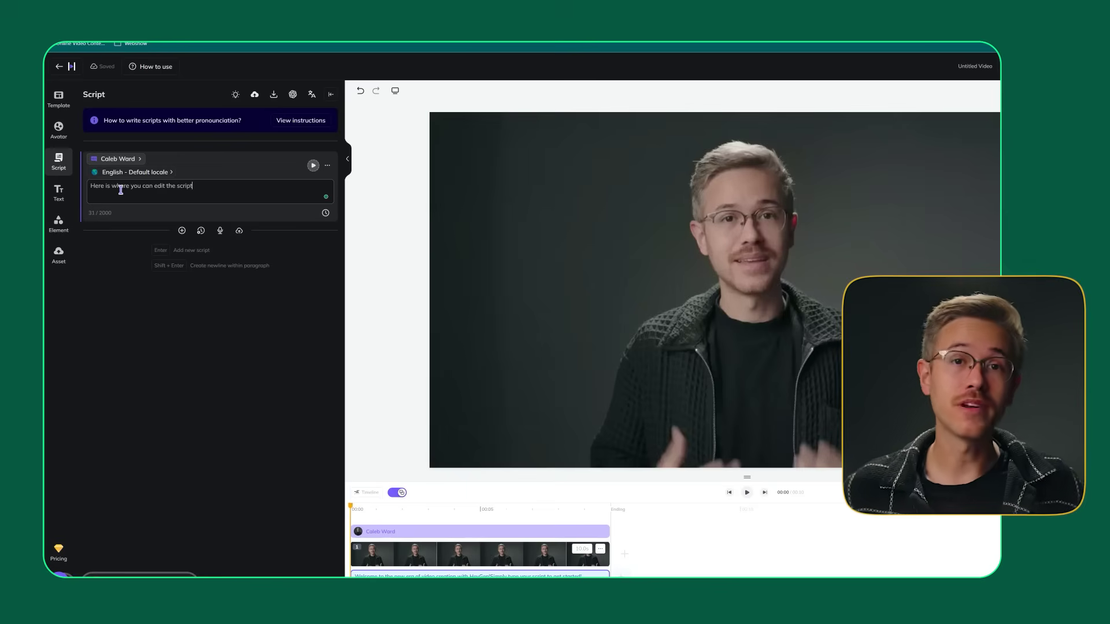
{"action": "type", "text": " to say wh"}
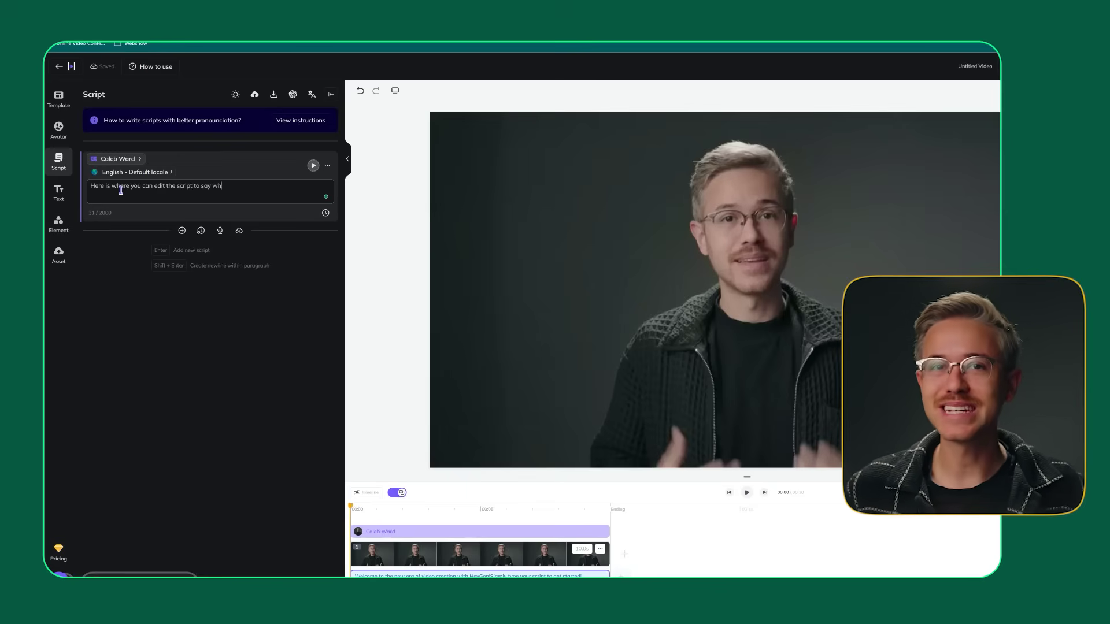
{"action": "type", "text": "atever you are want"}
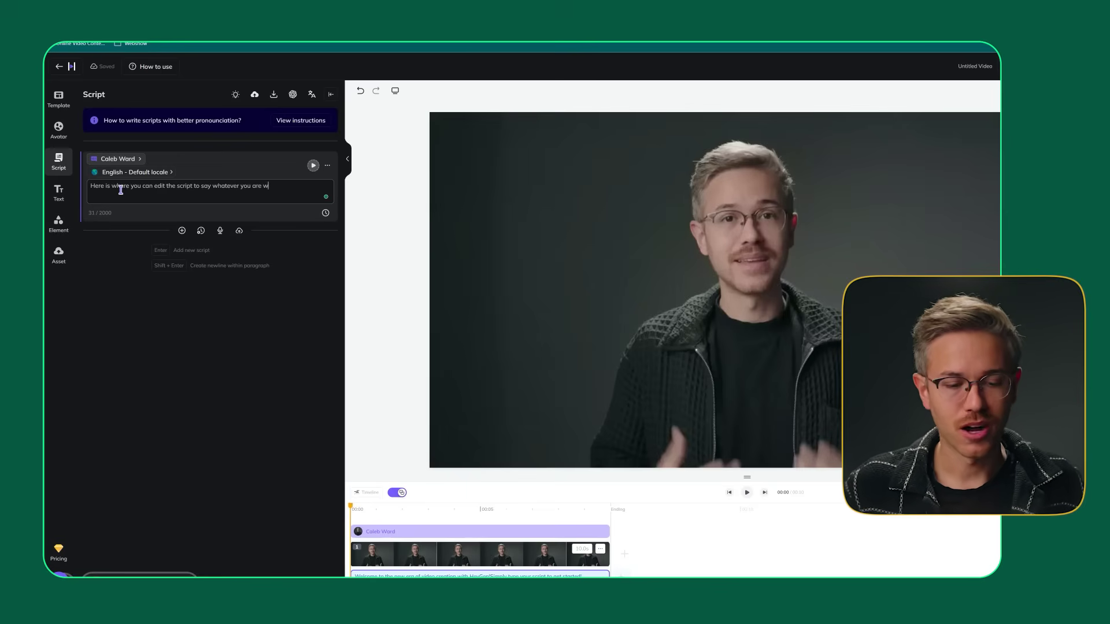
{"action": "type", "text": "ing to say."}
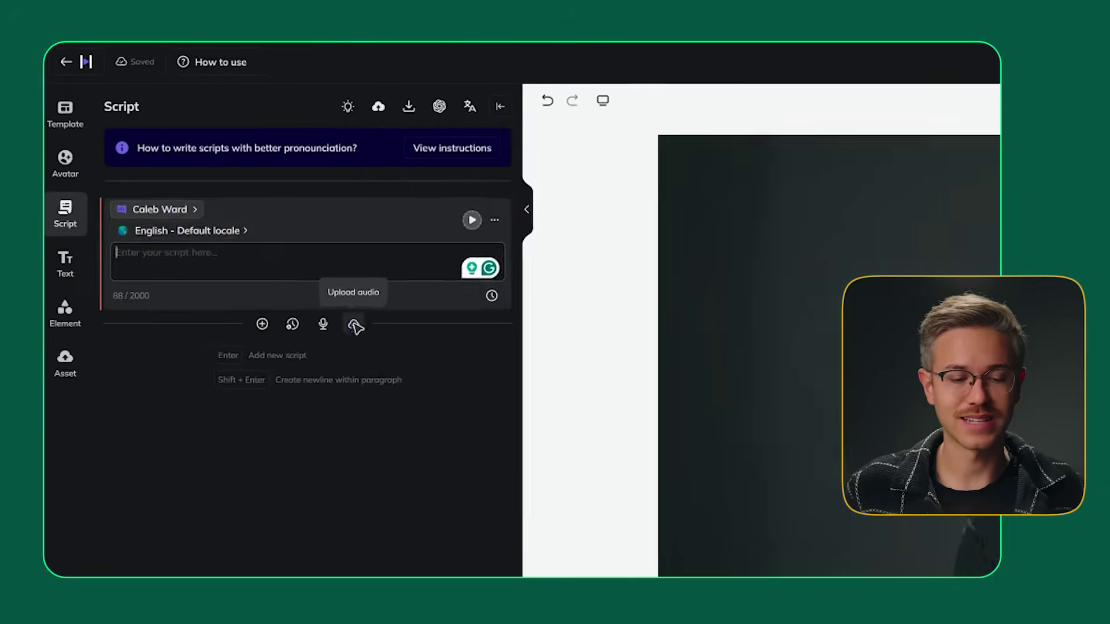
{"action": "left_click", "coordinate": [276, 260]}
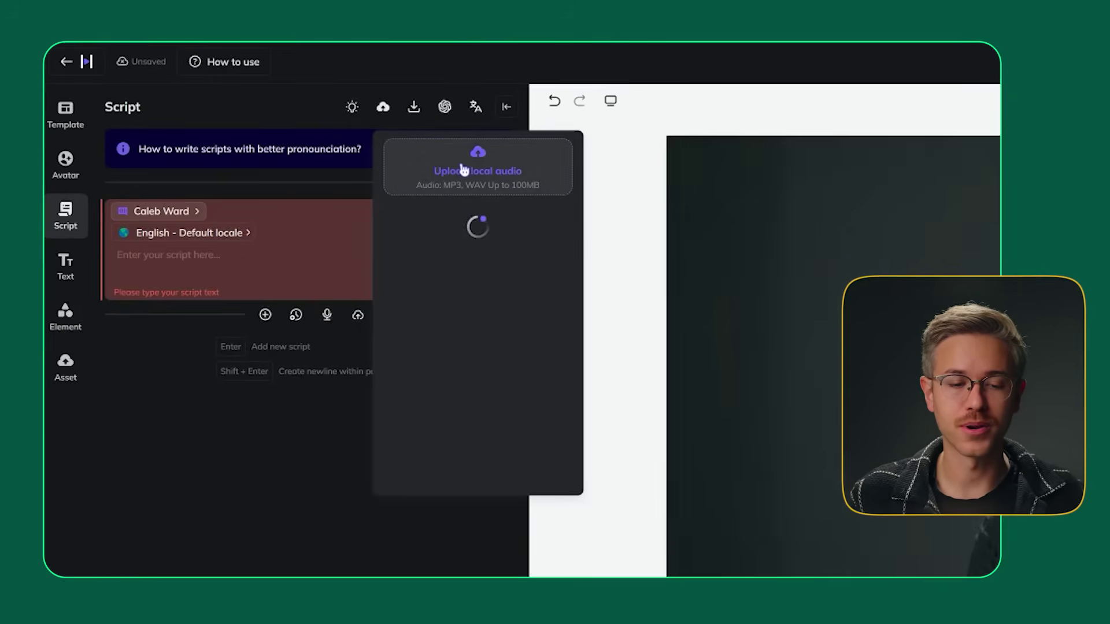
Step: Upload the local file Audio segment 1.mp3 as the avatar's voice track
{"action": "left_click", "coordinate": [465, 171]}
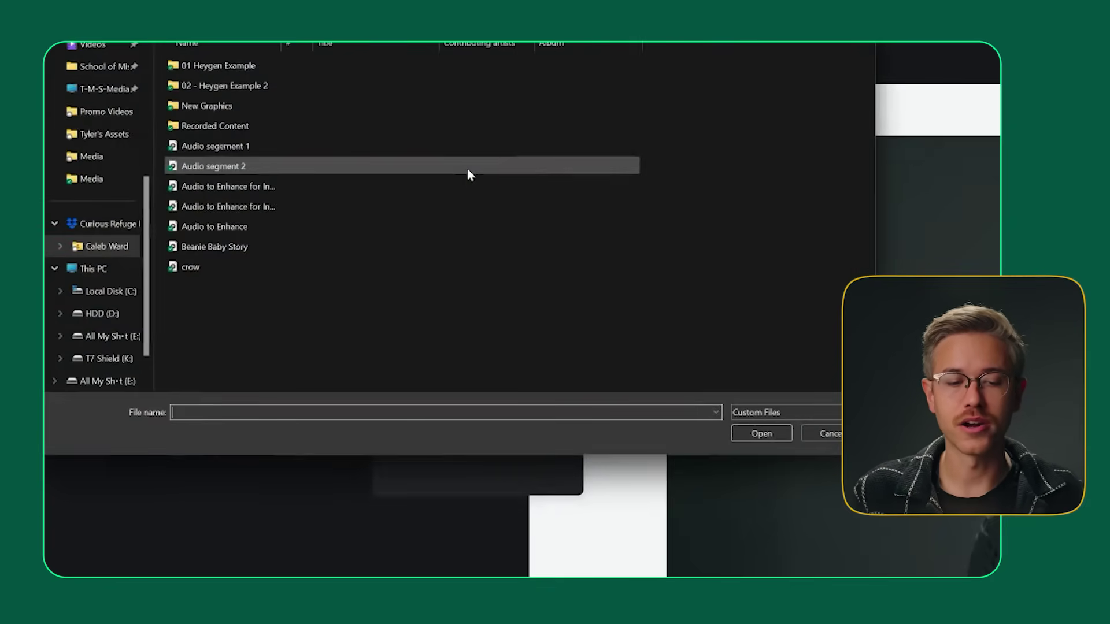
{"action": "double_click", "coordinate": [469, 147]}
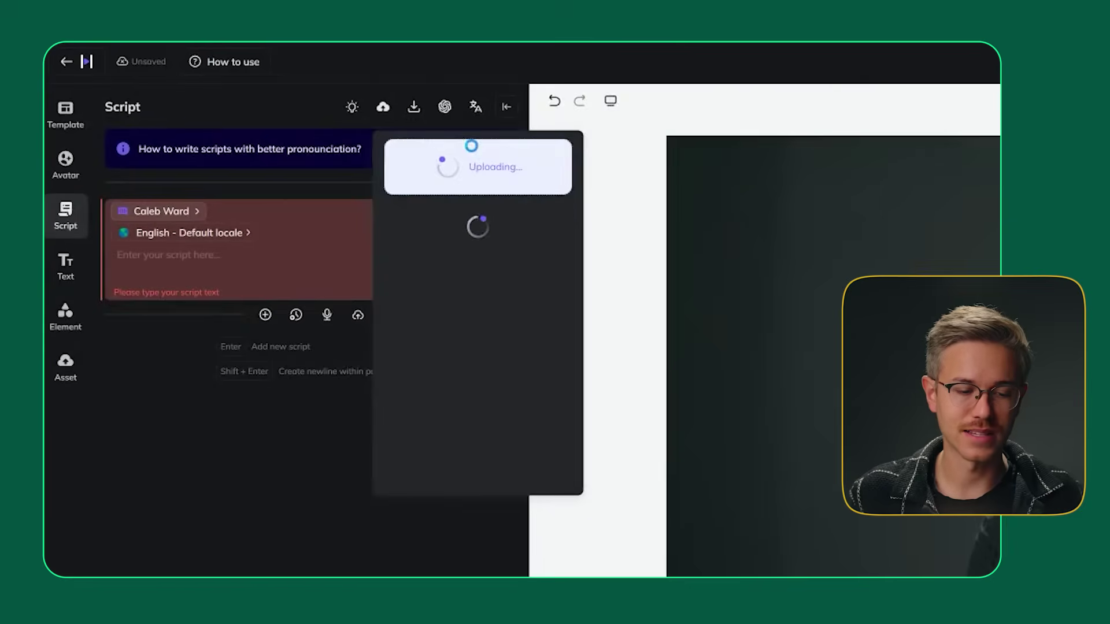